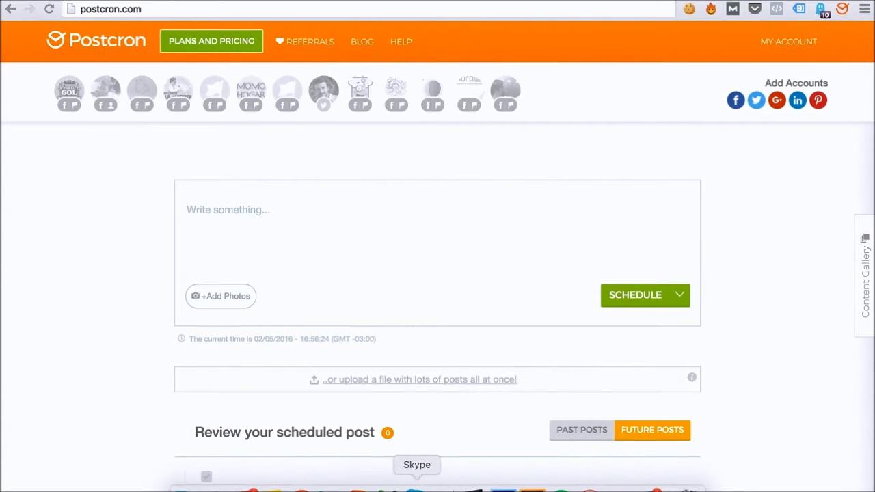
Switch from Chrome to the Excel bulk-upload spreadsheet from the Dock.
left_click(387, 484)
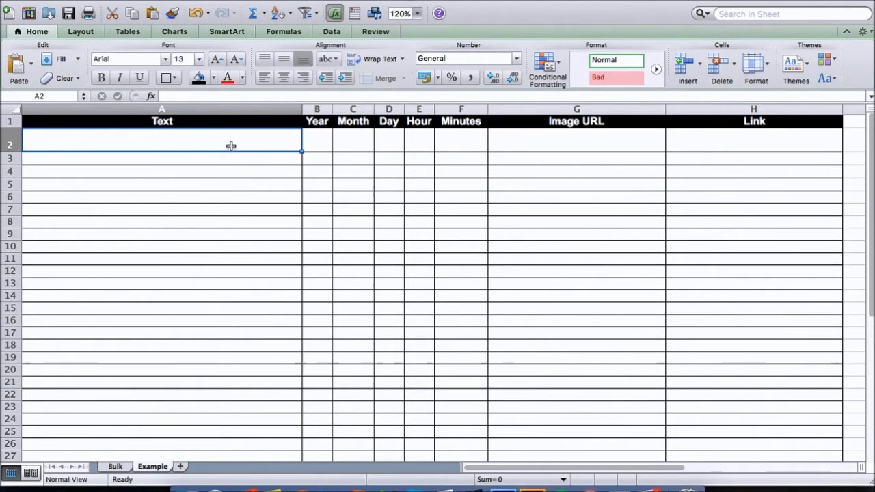
Enter the post 'testing postcron' with the date 2016/6/7 in the Example sheet.
type("testing postcron")
key("Return")
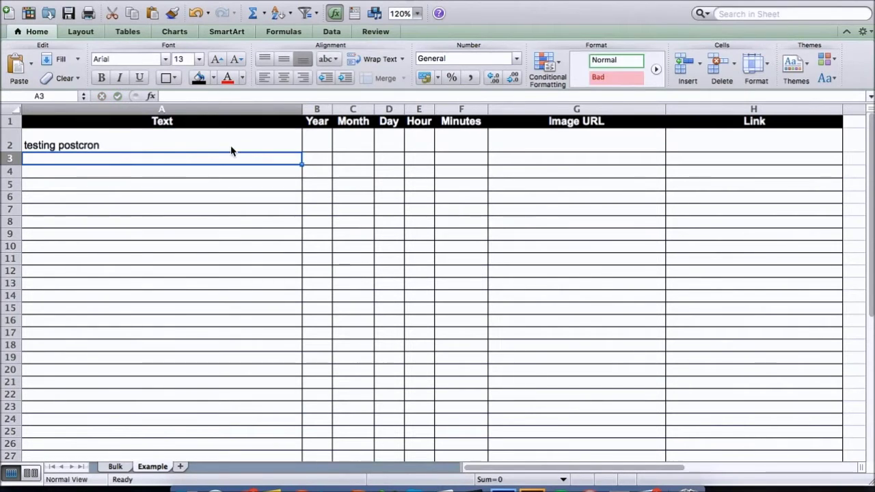
left_click(319, 141)
type("2016")
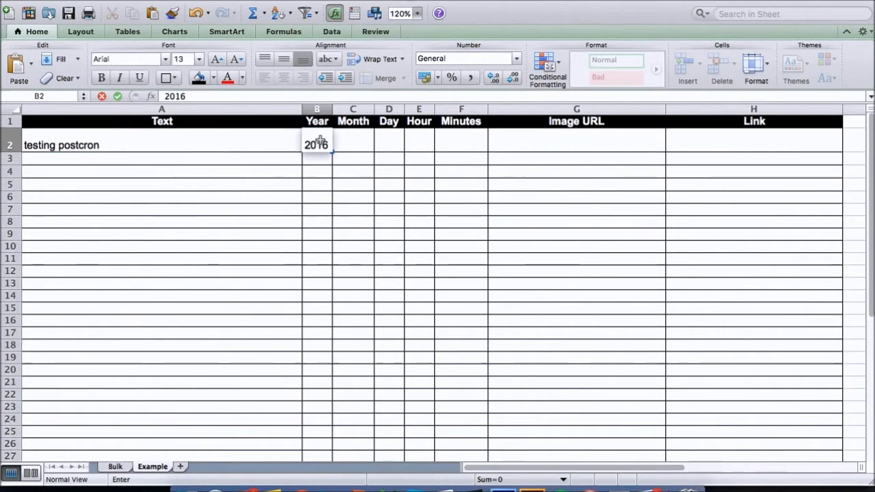
key("Tab")
type("6")
key("Tab")
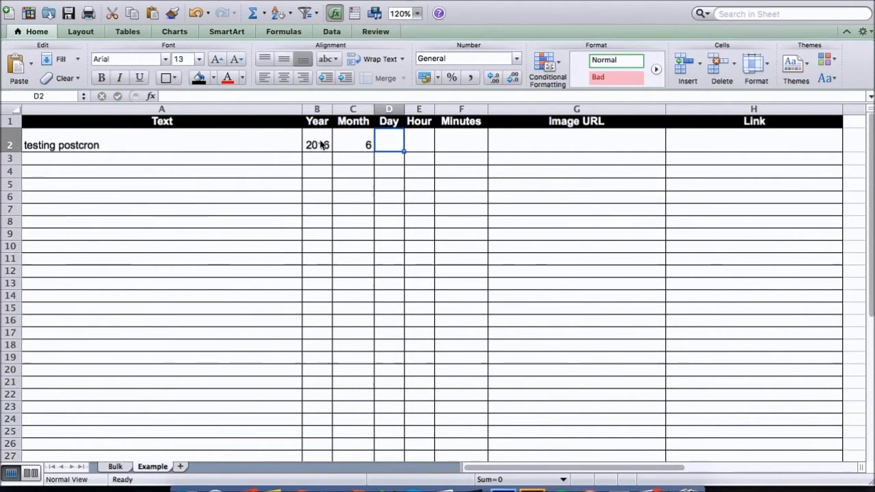
type("7")
key("Tab")
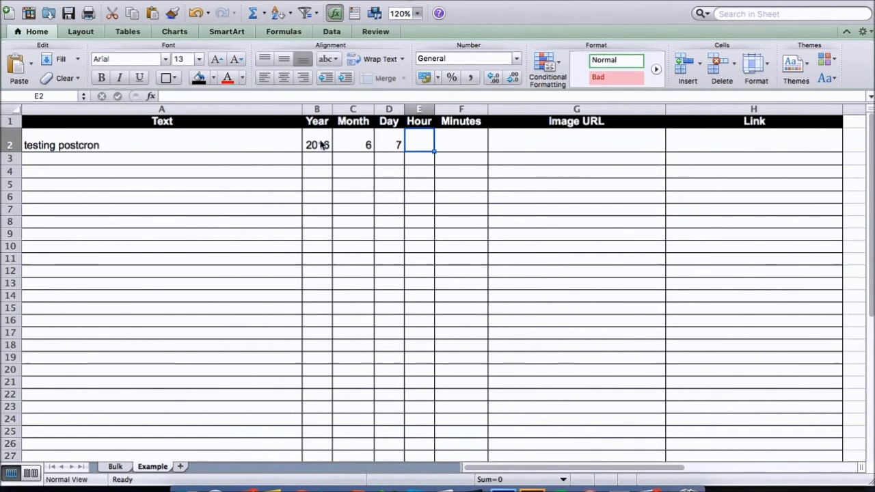
Give the post a 17:00 time, then switch to the Bulk sheet.
type("17")
key("Tab")
type("00")
key("Tab")
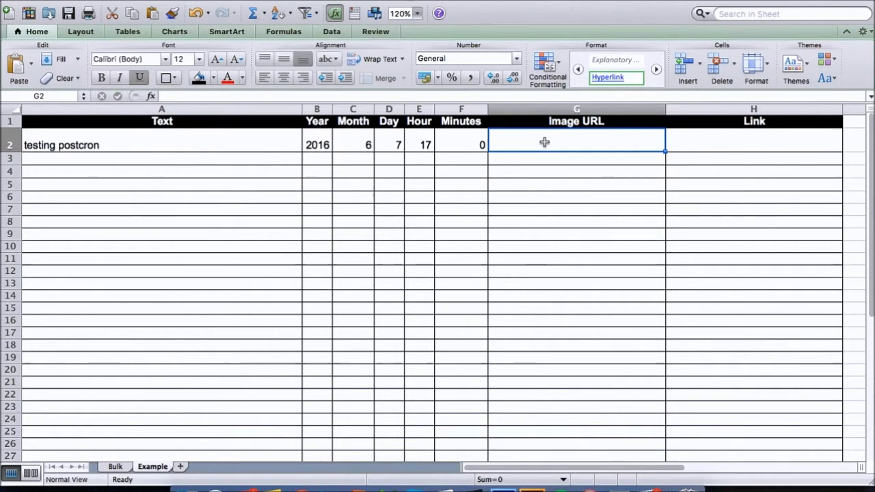
left_click(726, 137)
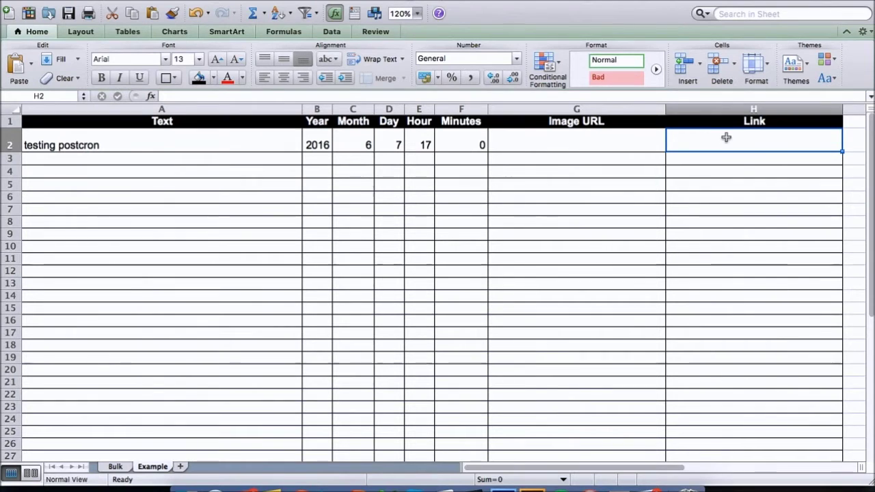
left_click(115, 467)
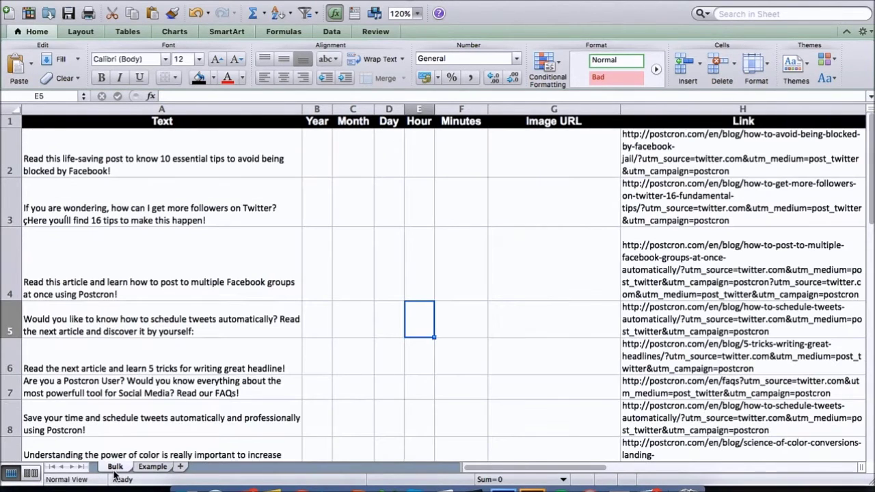
Review the Bulk sheet's posts and the first post's empty Year and Month cells.
scroll(156, 370, "down", 4)
scroll(156, 370, "up", 4)
left_click(314, 140)
left_click(338, 140)
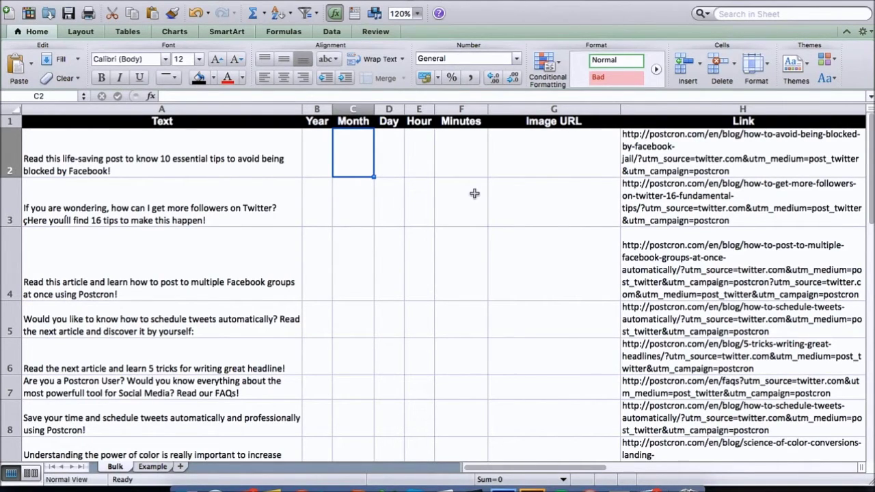
left_click(92, 0)
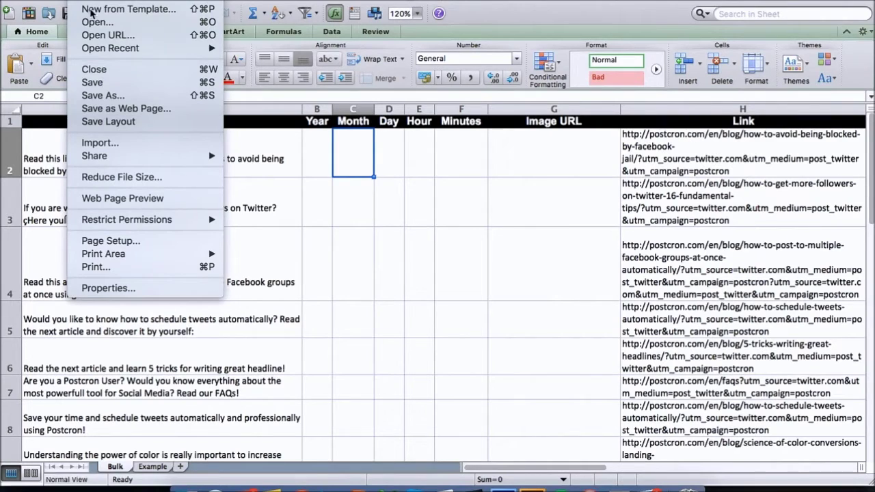
Save the Bulk sheet as Example in CSV format and return to Postcron.
left_click(103, 95)
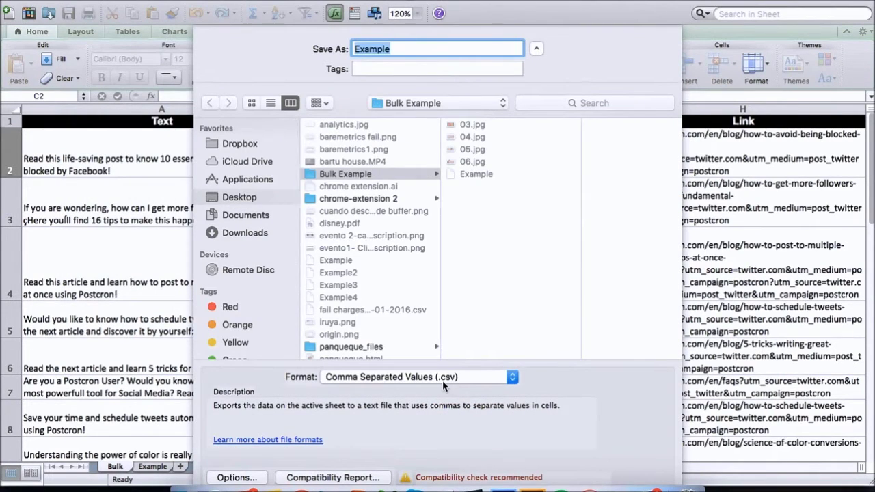
key("Return")
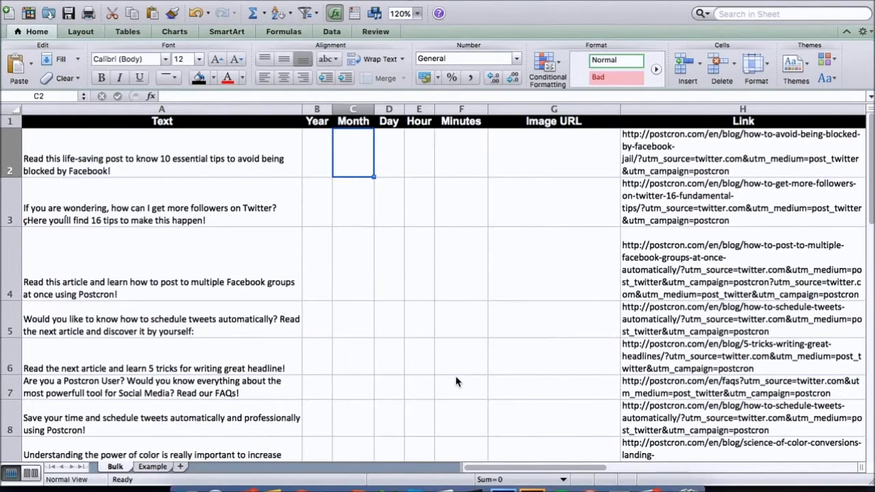
key("ctrl+Right")
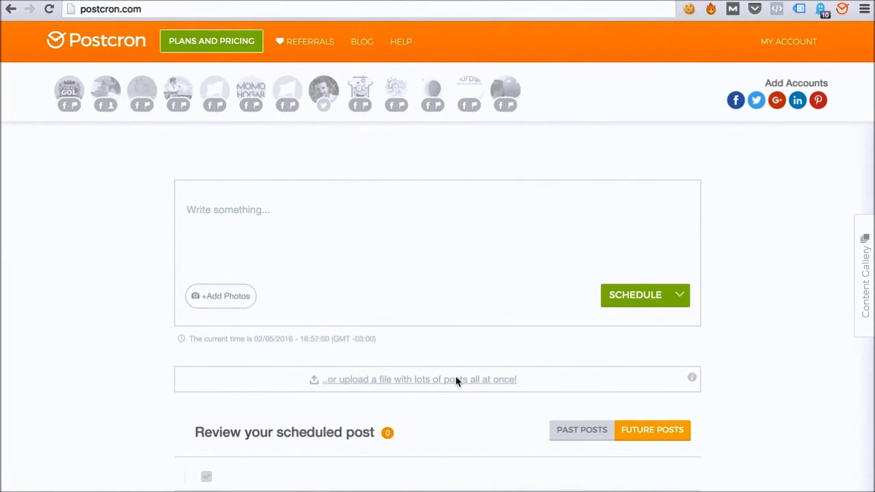
Select the second account and upload the Example file as a bulk of posts.
left_click(106, 90)
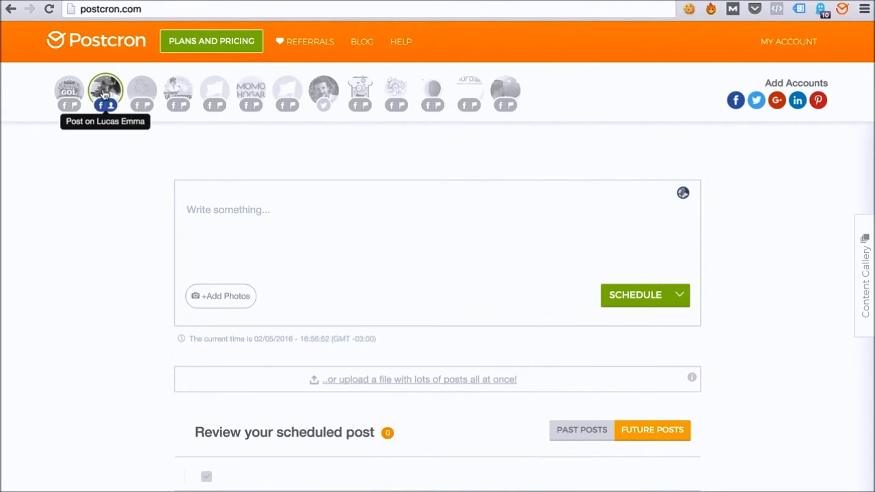
left_click(390, 381)
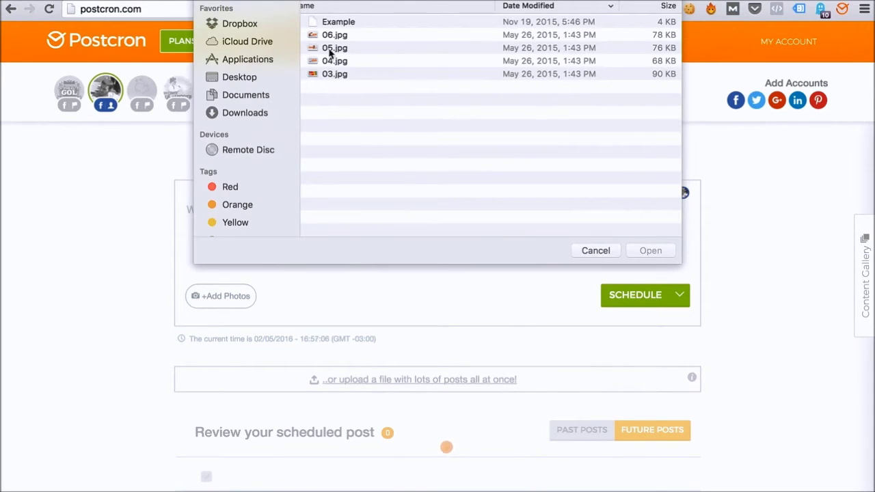
left_click(330, 24)
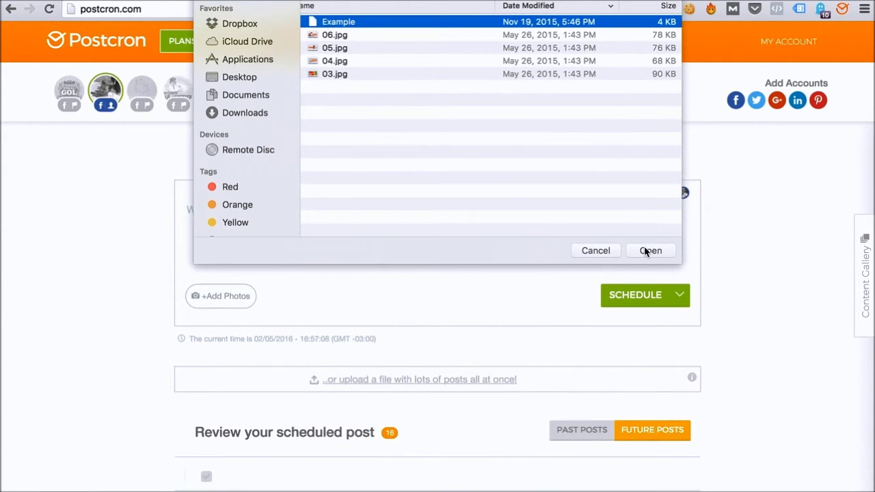
left_click(649, 251)
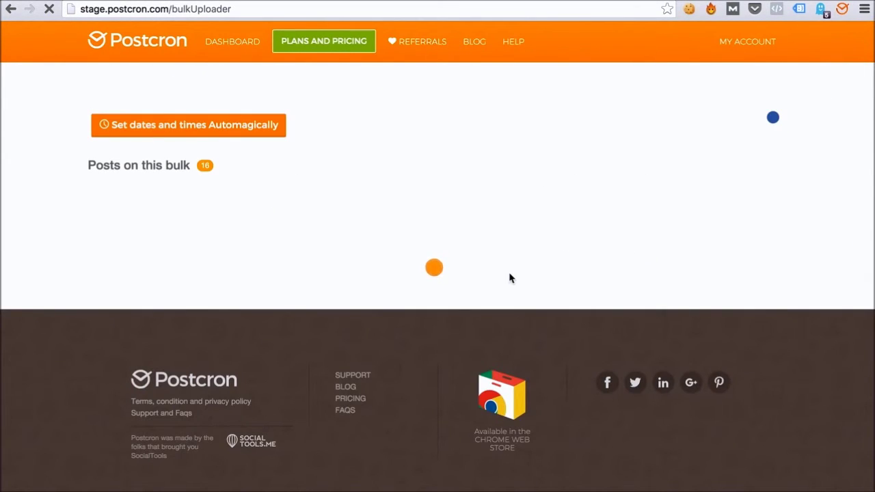
Scroll through the 16 imported posts while their article previews finish loading.
scroll(509, 278, "down", 3)
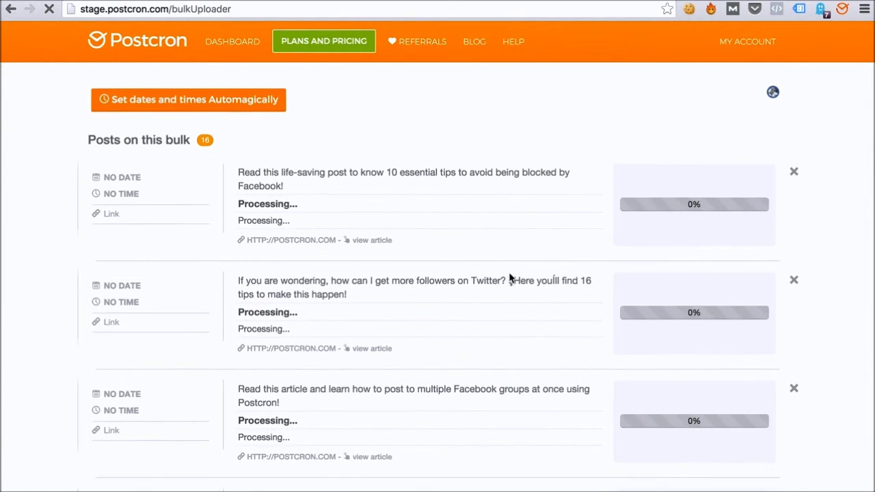
scroll(509, 278, "down", 6)
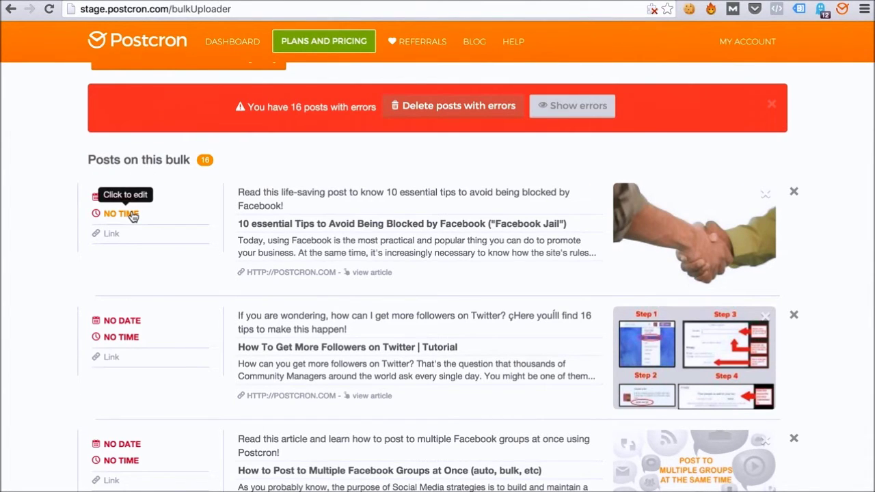
scroll(131, 216, "up", 1)
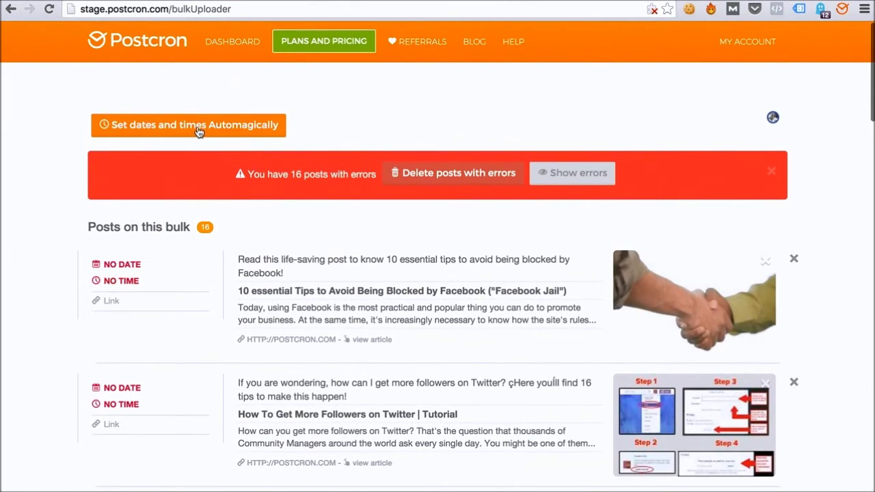
Set automatic scheduling to start February 9, 2016, between 09:00 AM and 06:15 PM.
left_click(238, 125)
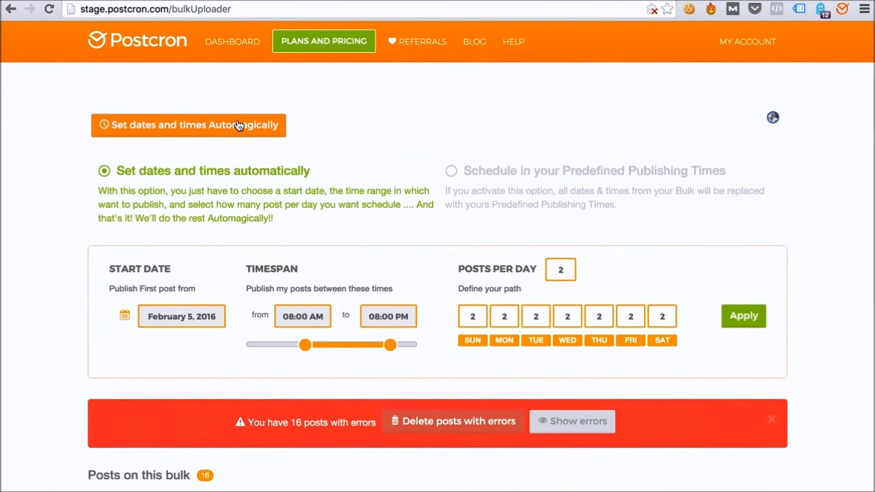
left_click(182, 319)
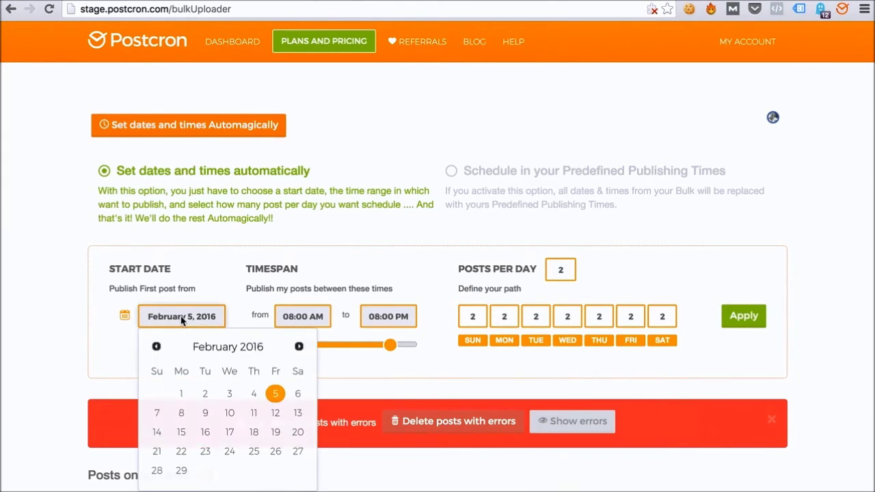
left_click(203, 414)
left_click_drag(306, 351, 311, 351)
left_click_drag(391, 345, 383, 350)
left_click(380, 347)
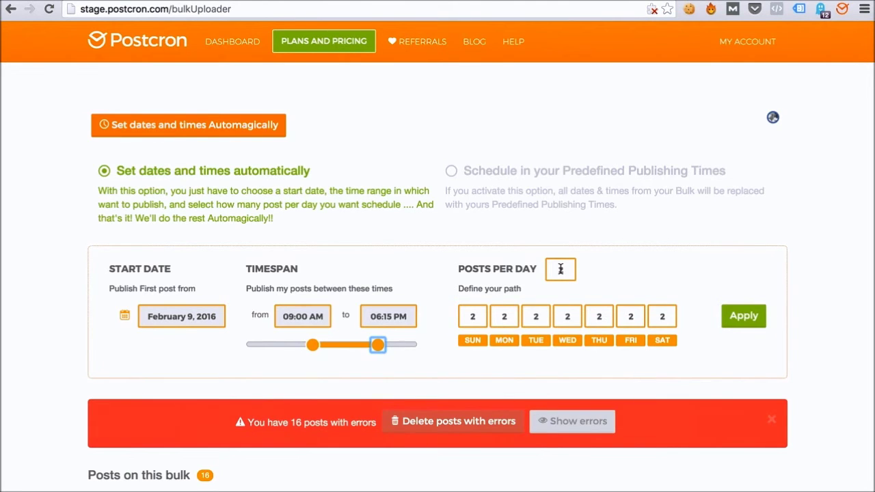
Apply the predefined publishing times to the bulk, overwriting its dates and times.
left_click(513, 190)
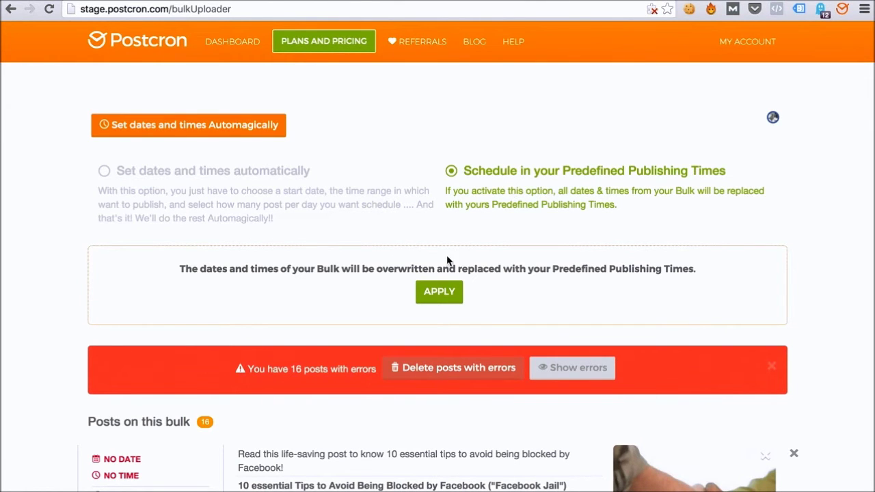
left_click(438, 291)
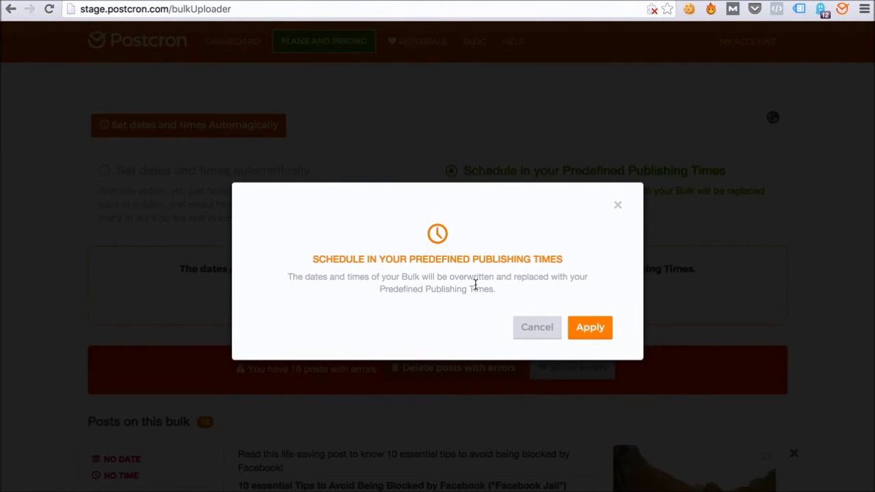
left_click(585, 327)
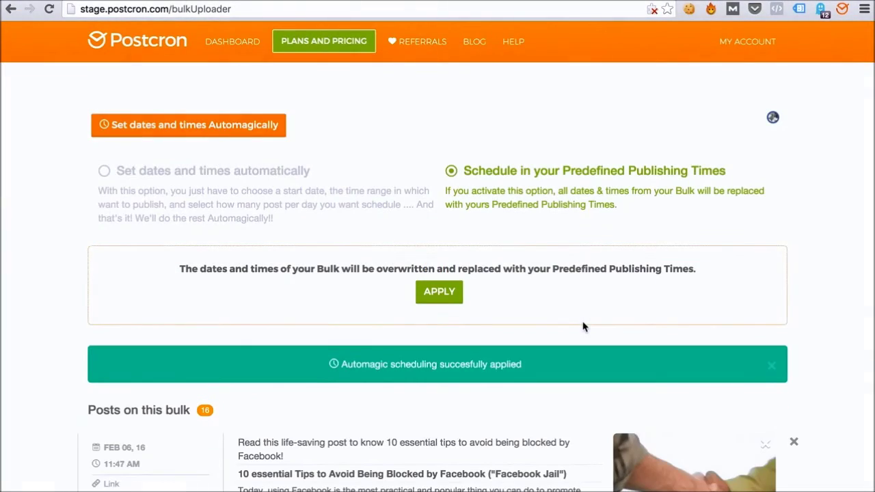
scroll(584, 327, "down", 2)
scroll(392, 410, "down", 4)
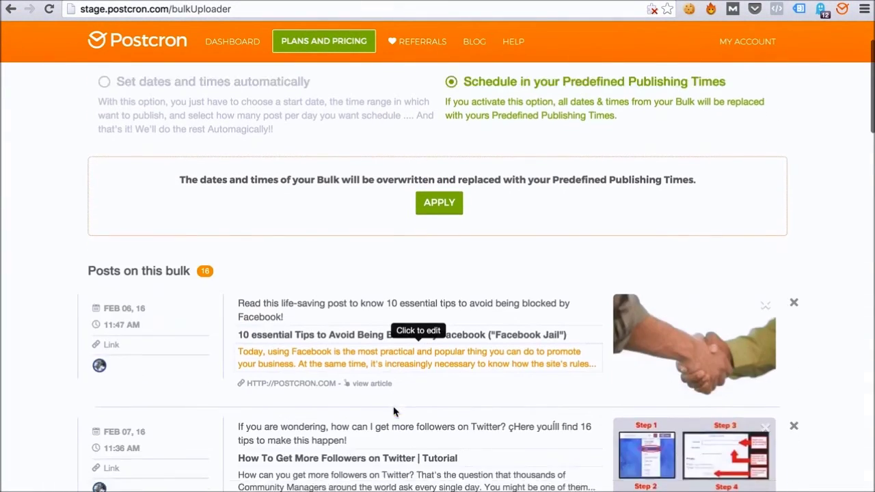
scroll(394, 411, "down", 8)
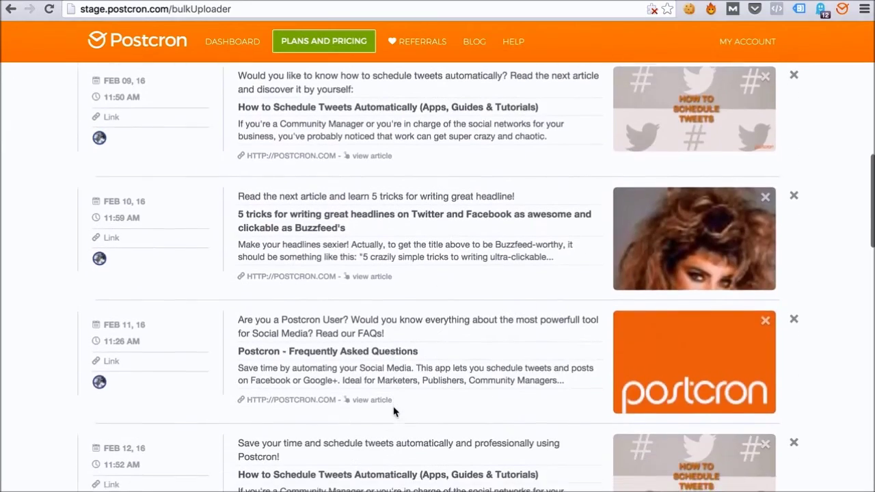
scroll(394, 410, "down", 8)
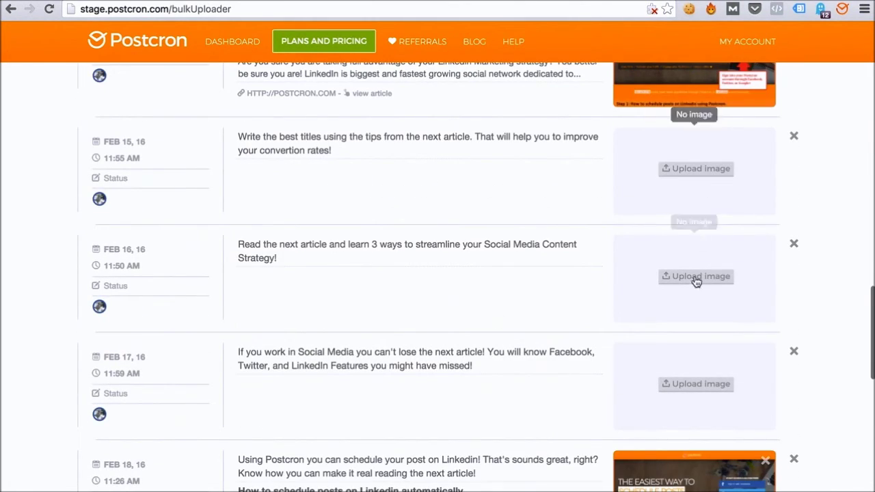
scroll(688, 409, "down", 1)
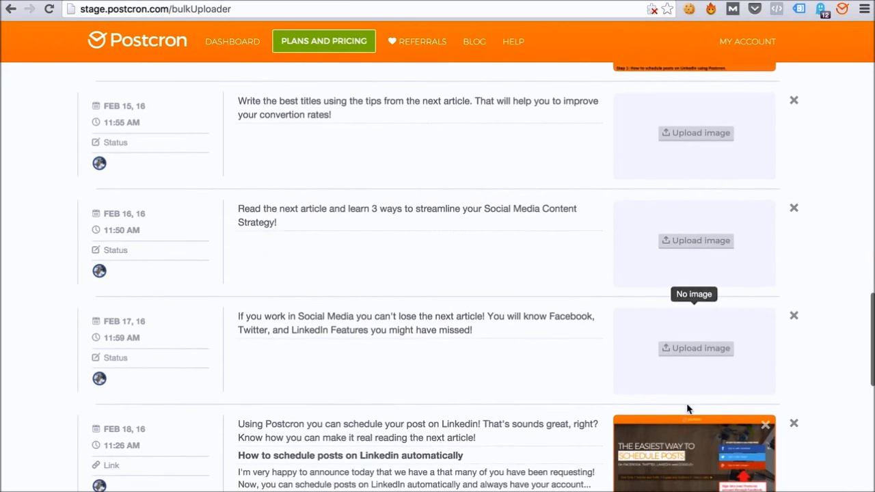
scroll(768, 431, "down", 8)
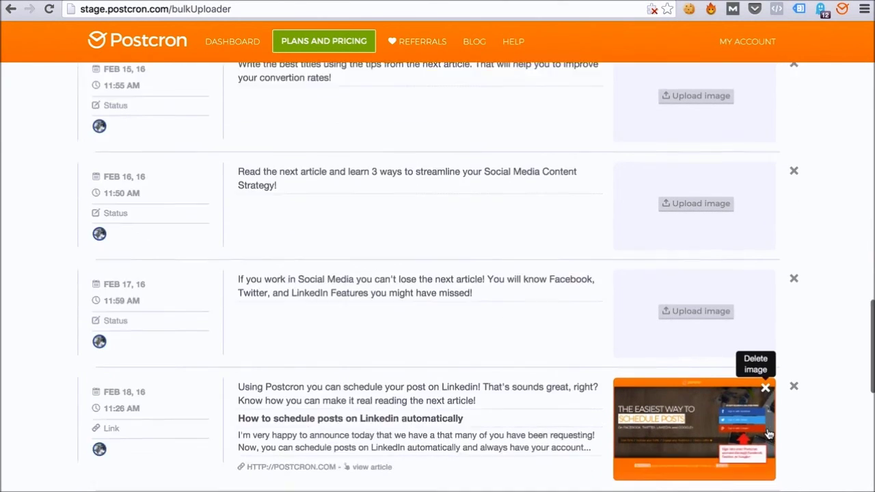
scroll(767, 432, "down", 4)
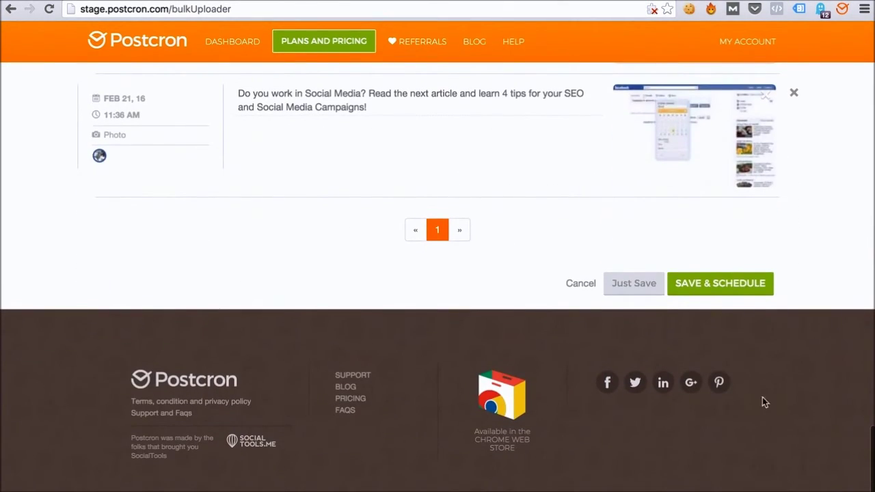
Save and schedule the bulk under the name Example.csv.
left_click(721, 290)
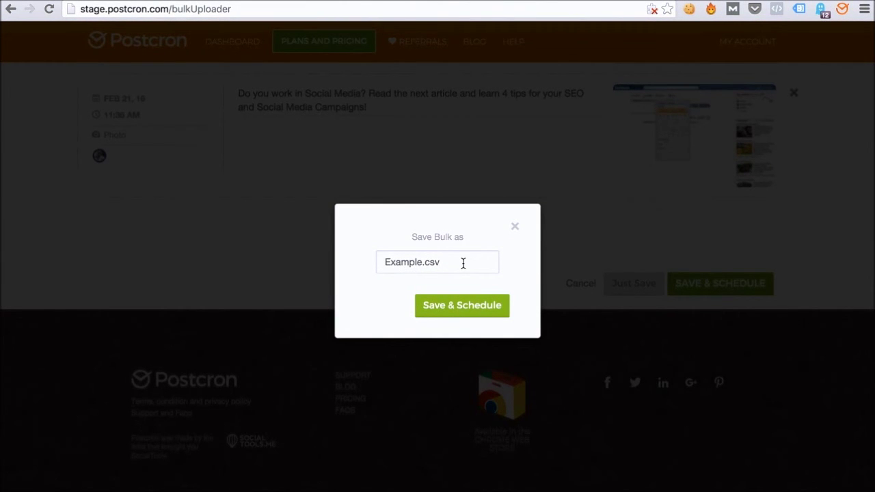
left_click(458, 307)
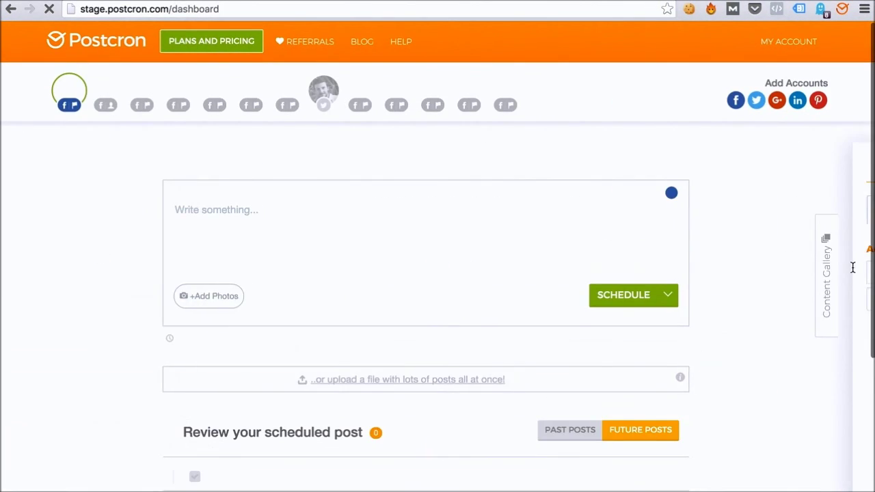
Show the Bulk Files list in the Content Gallery side panel.
left_click(852, 268)
left_click(826, 150)
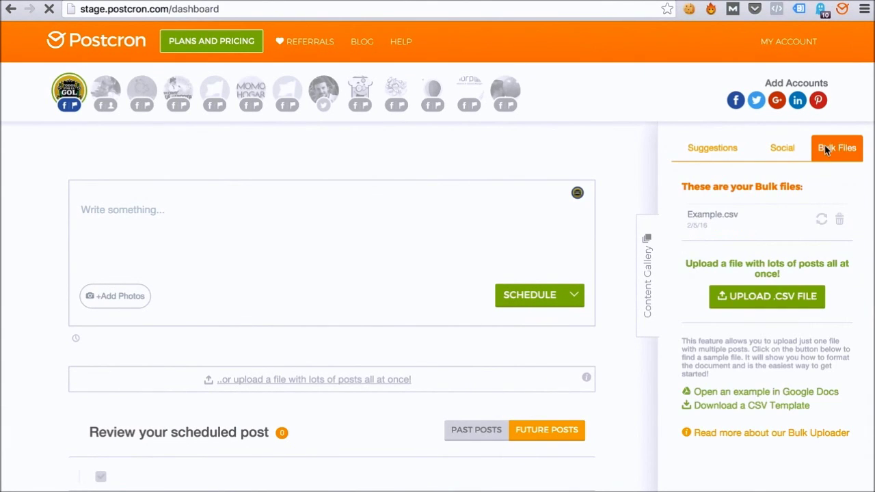